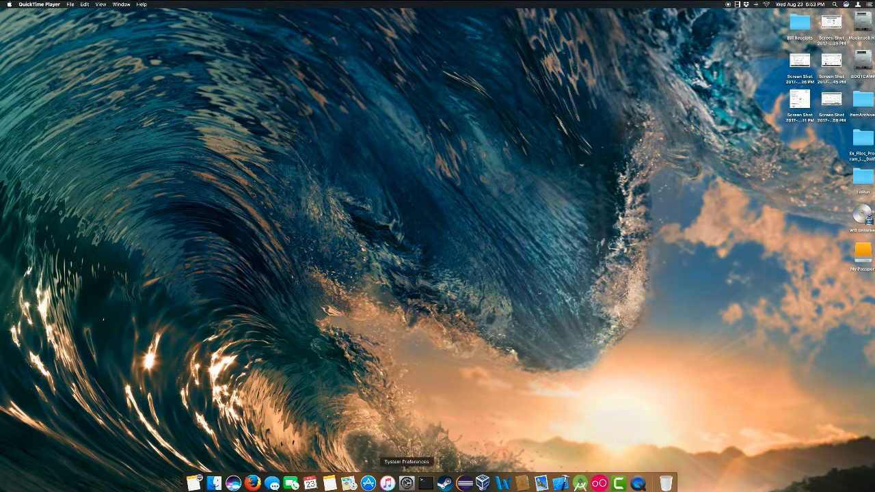
Launch System Preferences from the Dock and go to Security & Privacy's General page
click(408, 483)
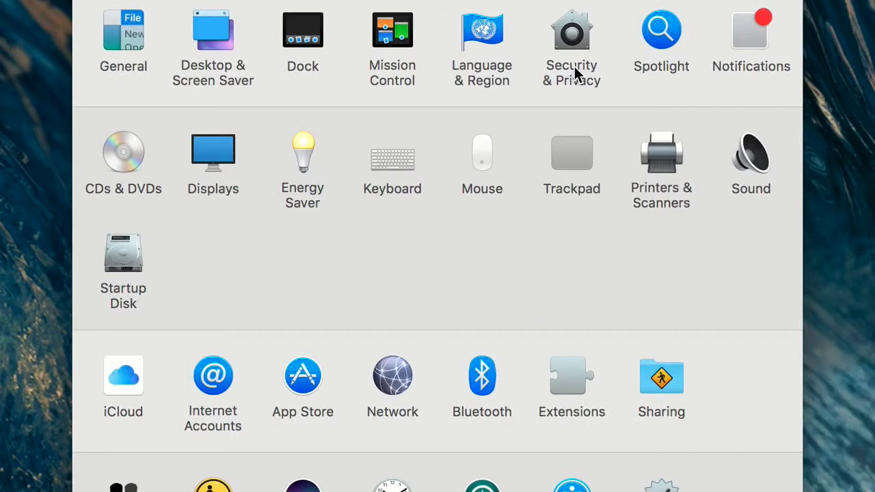
click(482, 106)
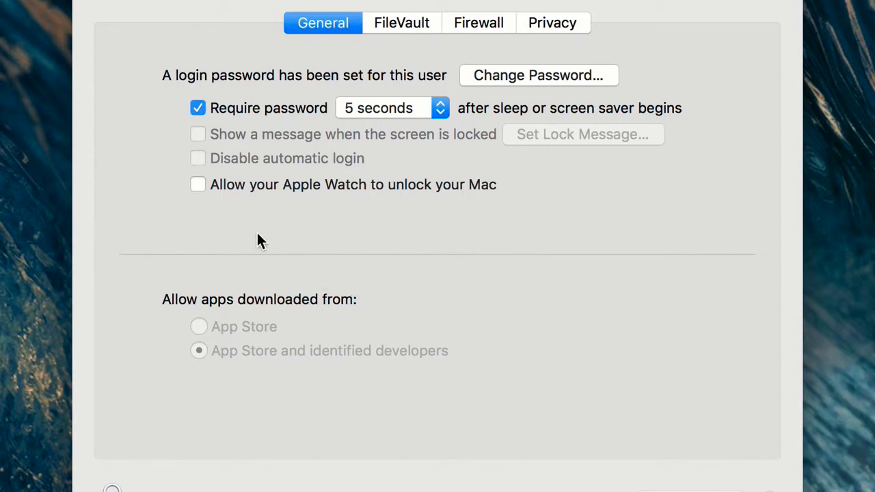
Check 'Allow your Apple Watch to unlock your Mac' and confirm it with the account password
click(198, 185)
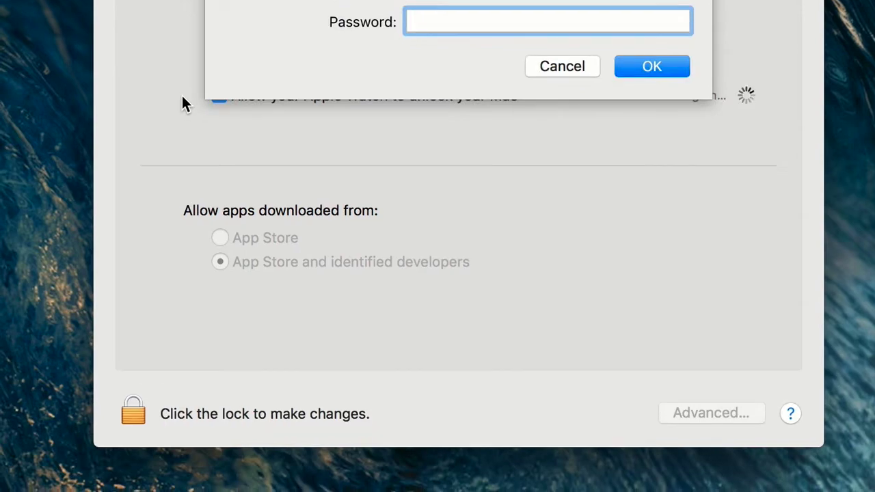
text(•••••••)
text(••••)
key(Return)
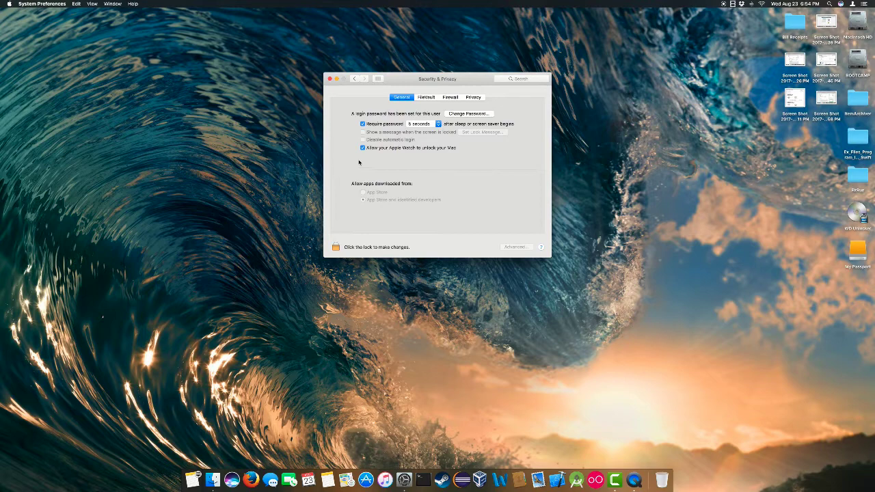
click(443, 63)
click(357, 101)
click(331, 80)
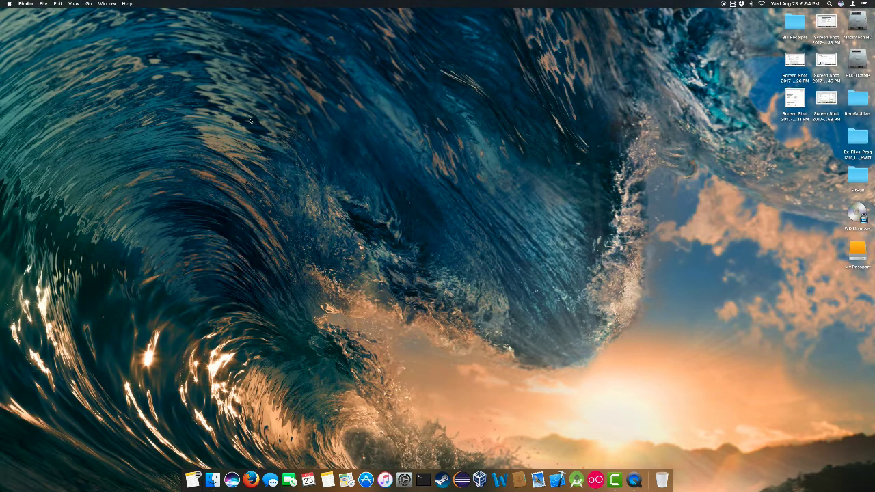